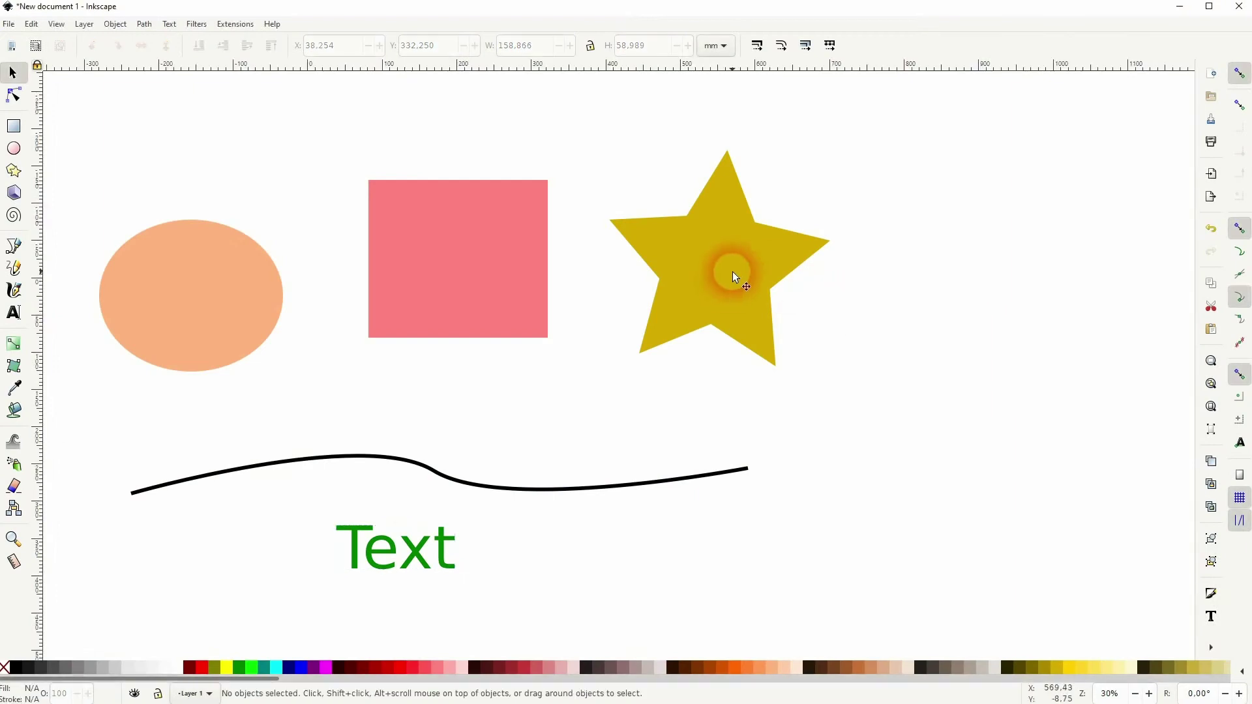
Step: Move the star and then the pink square left so the square overlaps the ellipse
{"action": "mouse_move", "coordinate": [733, 271]}
{"action": "left_mouse_down"}
{"action": "mouse_move", "coordinate": [565, 240]}
{"action": "mouse_move", "coordinate": [553, 257]}
{"action": "left_mouse_up"}
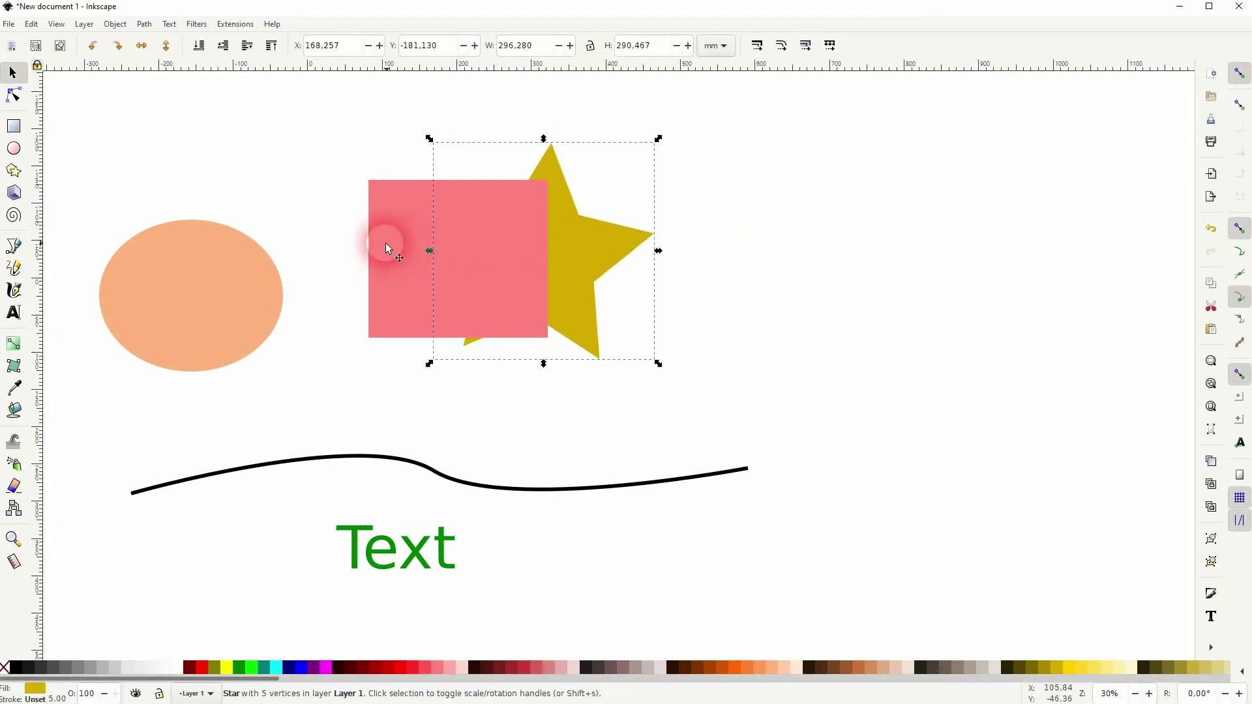
{"action": "mouse_move", "coordinate": [386, 249]}
{"action": "left_mouse_down"}
{"action": "mouse_move", "coordinate": [176, 328]}
{"action": "mouse_move", "coordinate": [218, 264]}
{"action": "mouse_move", "coordinate": [440, 272]}
{"action": "mouse_move", "coordinate": [283, 253]}
{"action": "mouse_move", "coordinate": [209, 280]}
{"action": "mouse_move", "coordinate": [417, 484]}
{"action": "mouse_move", "coordinate": [324, 258]}
{"action": "mouse_move", "coordinate": [246, 290]}
{"action": "mouse_move", "coordinate": [270, 307]}
{"action": "mouse_move", "coordinate": [225, 306]}
{"action": "left_mouse_up"}
Step: Raise the orange ellipse to the top, in front of the pink square
{"action": "left_click", "coordinate": [186, 294]}
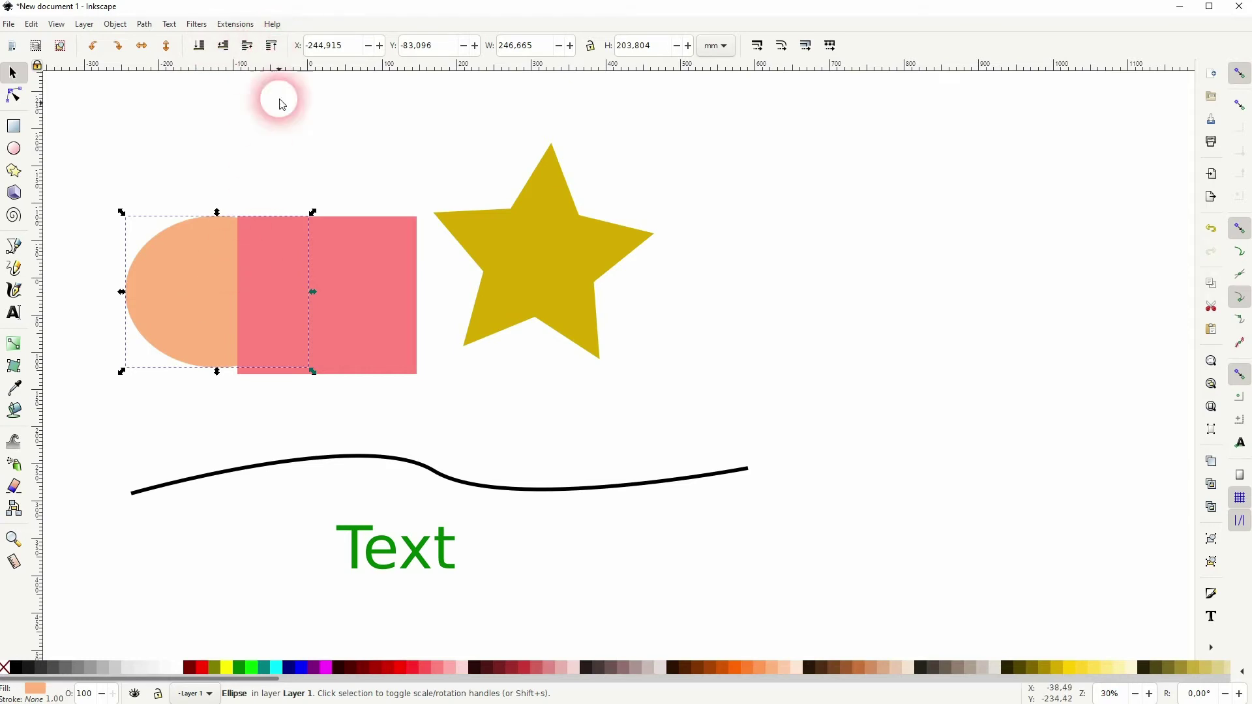
{"action": "left_click", "coordinate": [271, 47]}
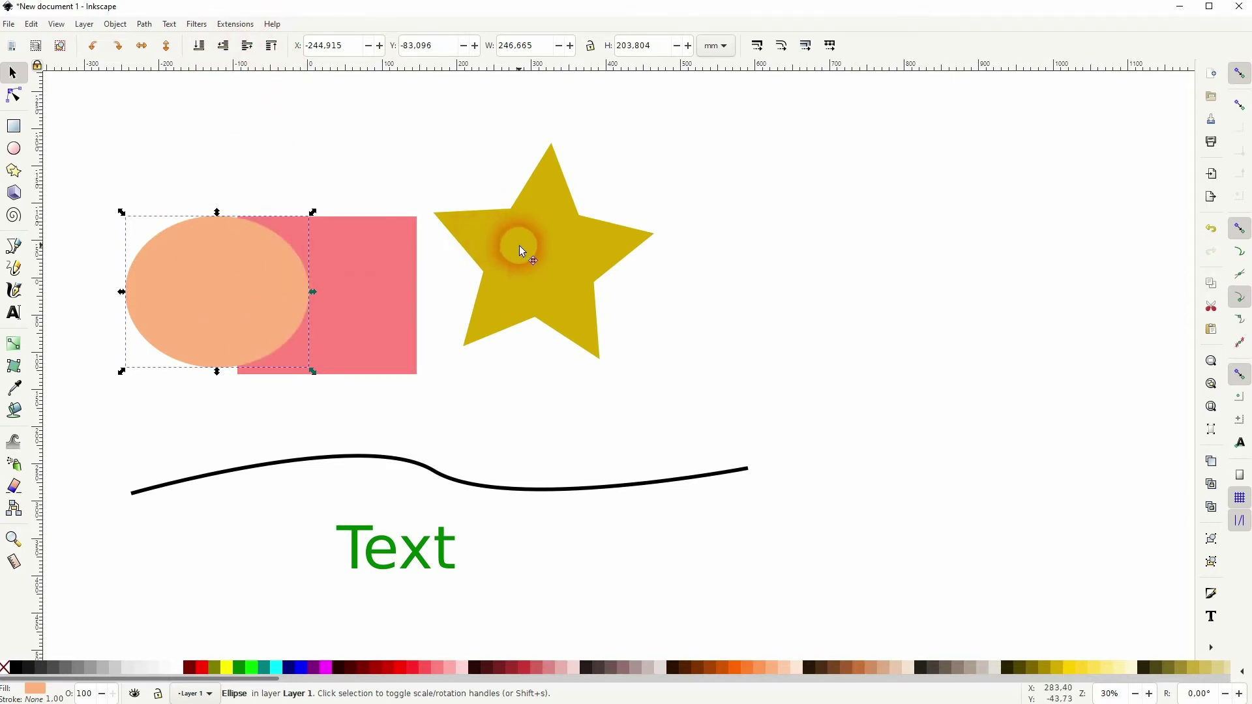
Step: Test the star's stacking over the square with Raise to Top, Lower to Bottom and Raise One Step, then move it back right
{"action": "mouse_move", "coordinate": [518, 246]}
{"action": "left_mouse_down"}
{"action": "mouse_move", "coordinate": [313, 280]}
{"action": "mouse_move", "coordinate": [290, 271]}
{"action": "left_mouse_up"}
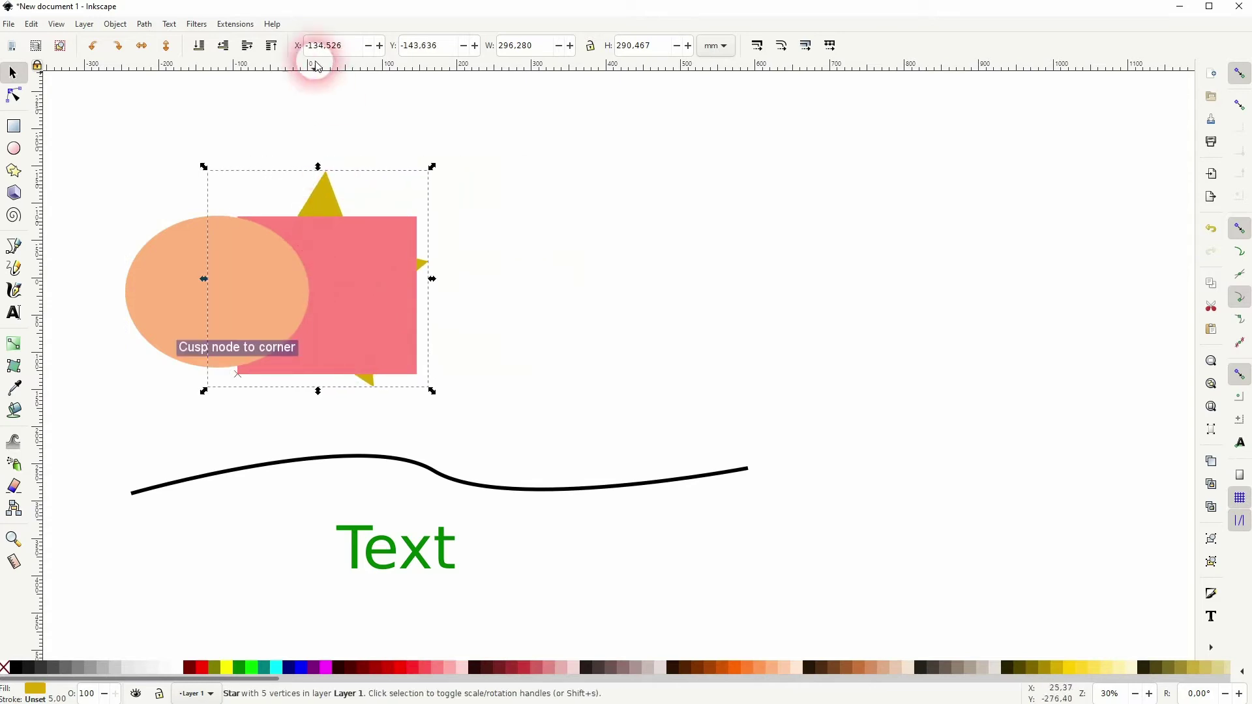
{"action": "left_click", "coordinate": [271, 47]}
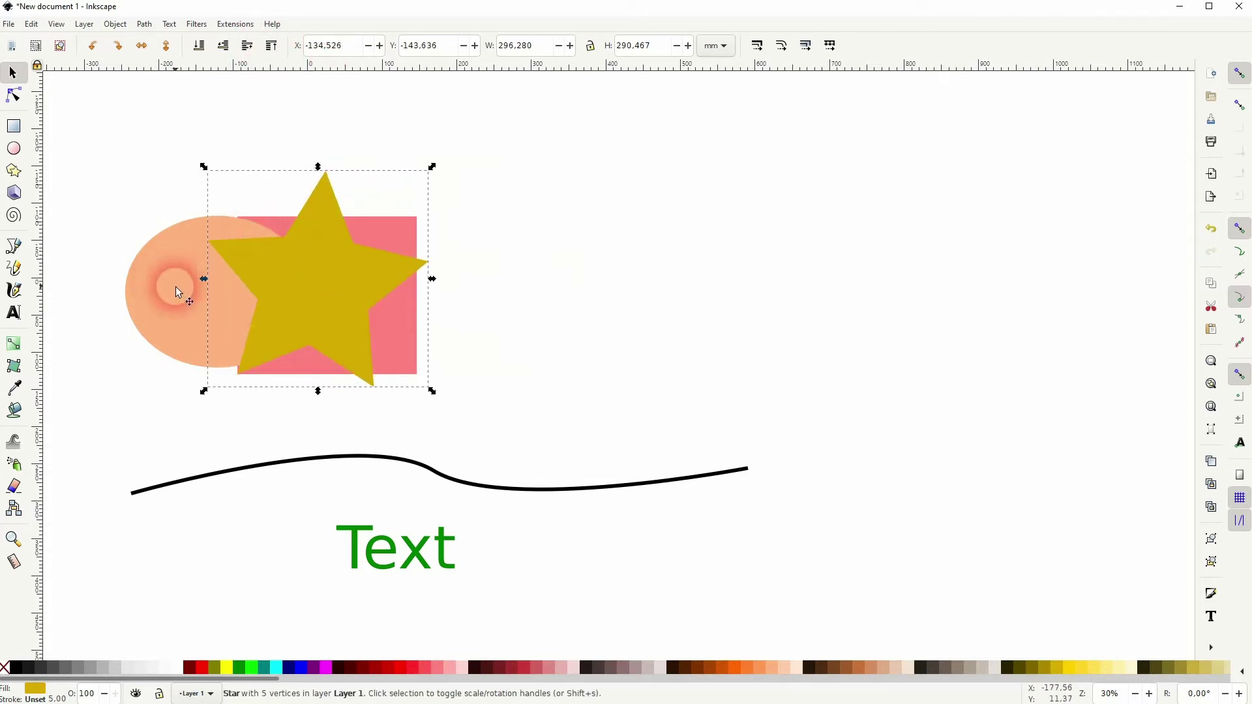
{"action": "left_click", "coordinate": [200, 47]}
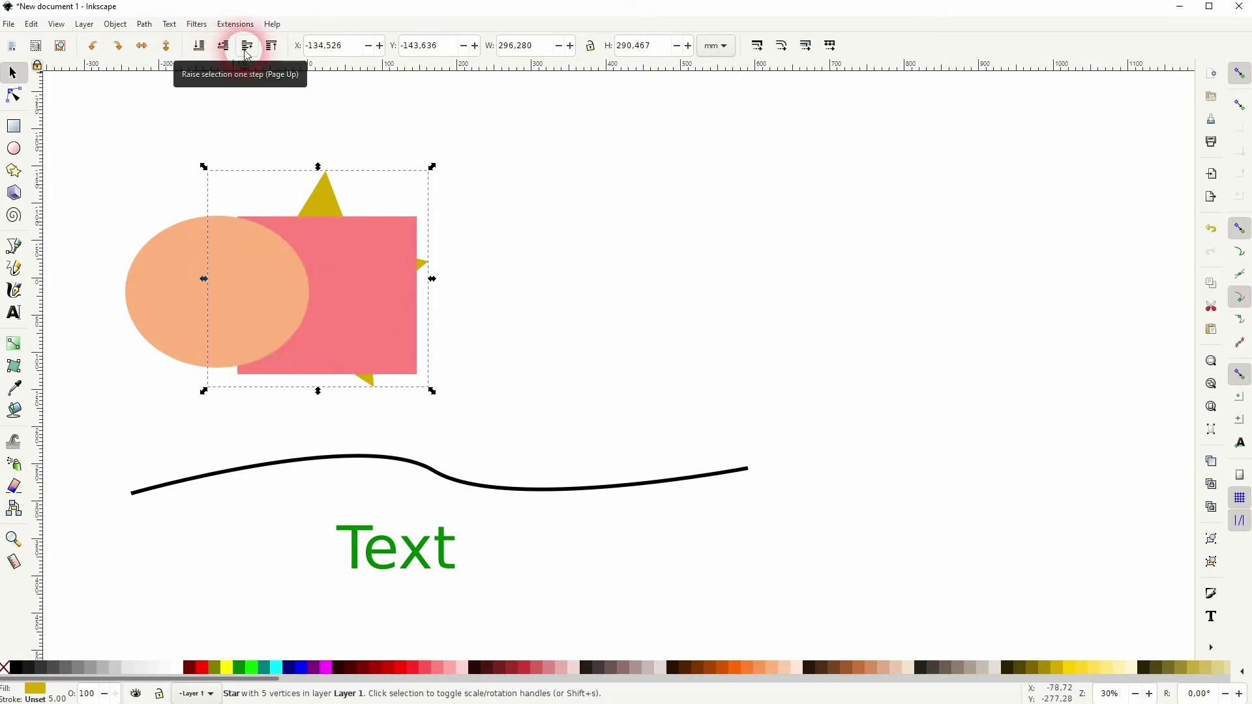
{"action": "left_click", "coordinate": [246, 46]}
{"action": "left_click_drag", "start_coordinate": [347, 271], "coordinate": [615, 253]}
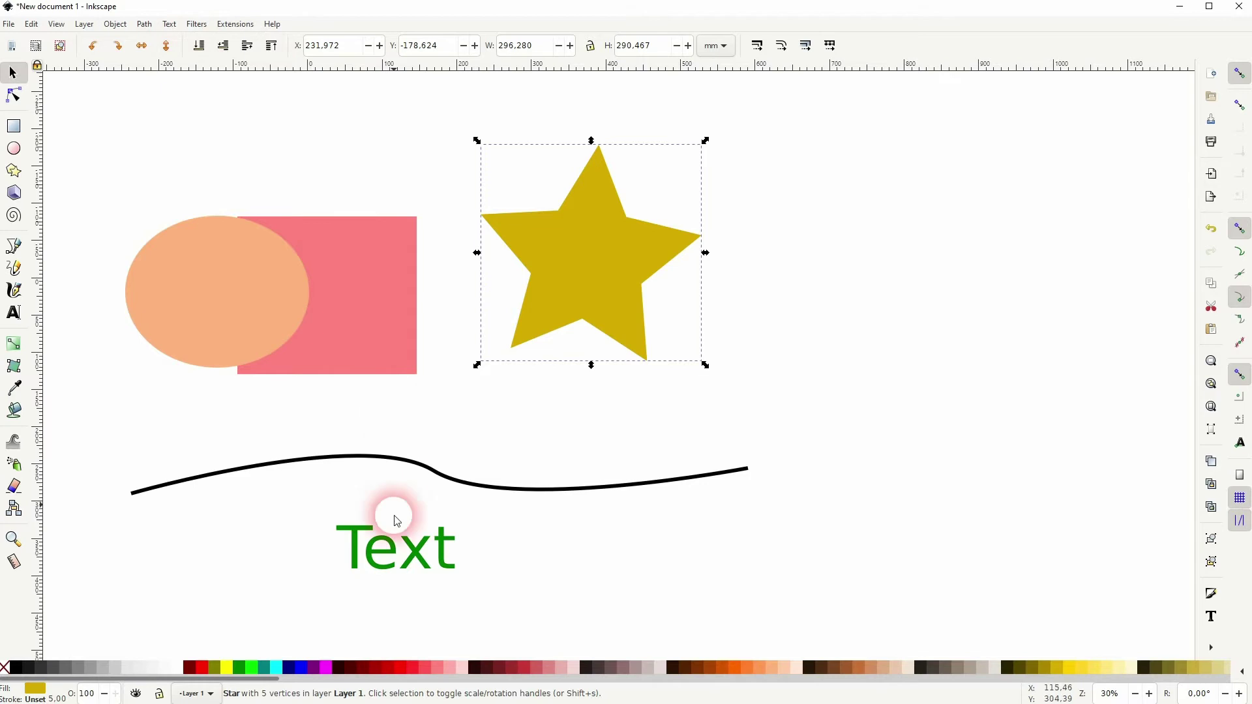
Step: Place the green Text on the square and raise the black curve to the top across the shapes
{"action": "left_click_drag", "start_coordinate": [390, 551], "coordinate": [379, 287]}
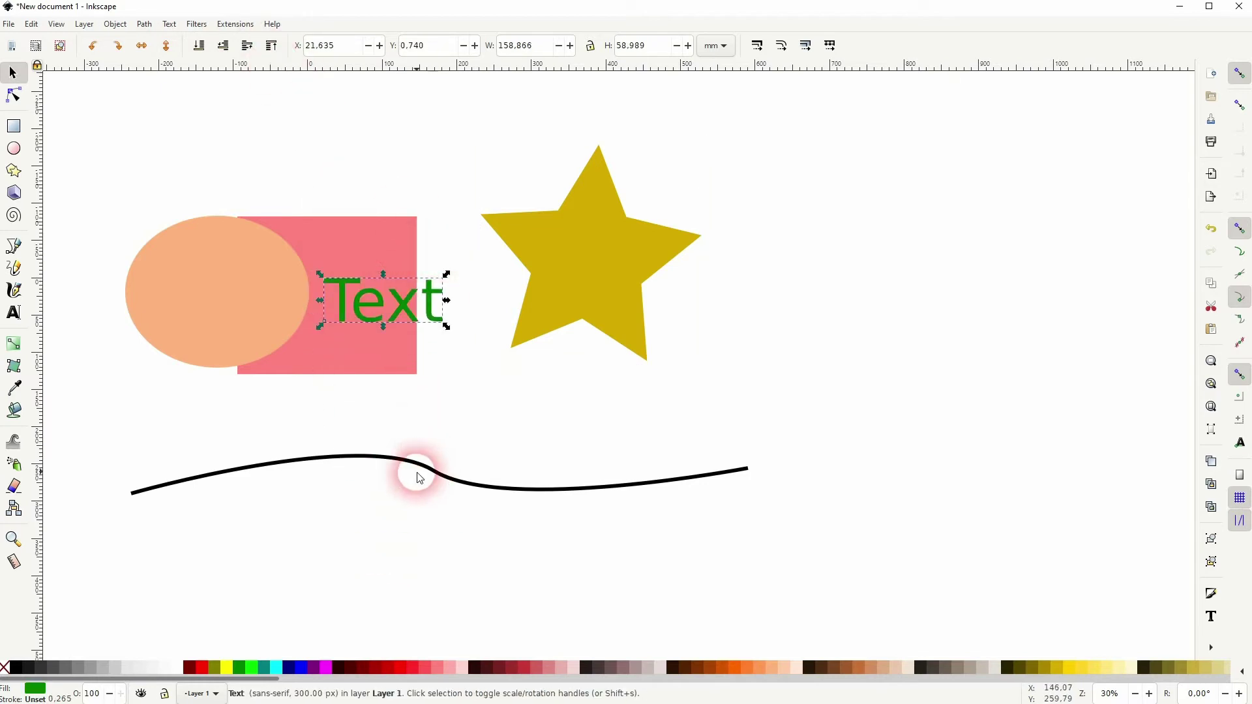
{"action": "left_click_drag", "start_coordinate": [414, 471], "coordinate": [394, 296]}
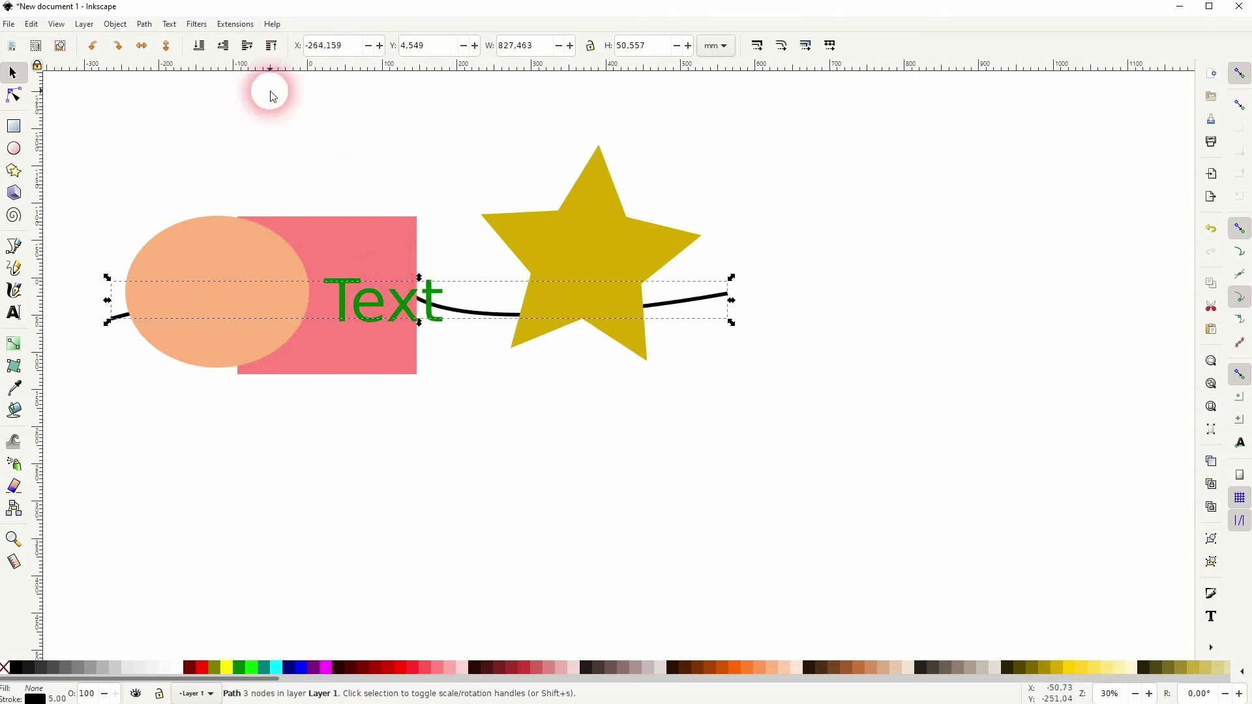
{"action": "left_click", "coordinate": [272, 46]}
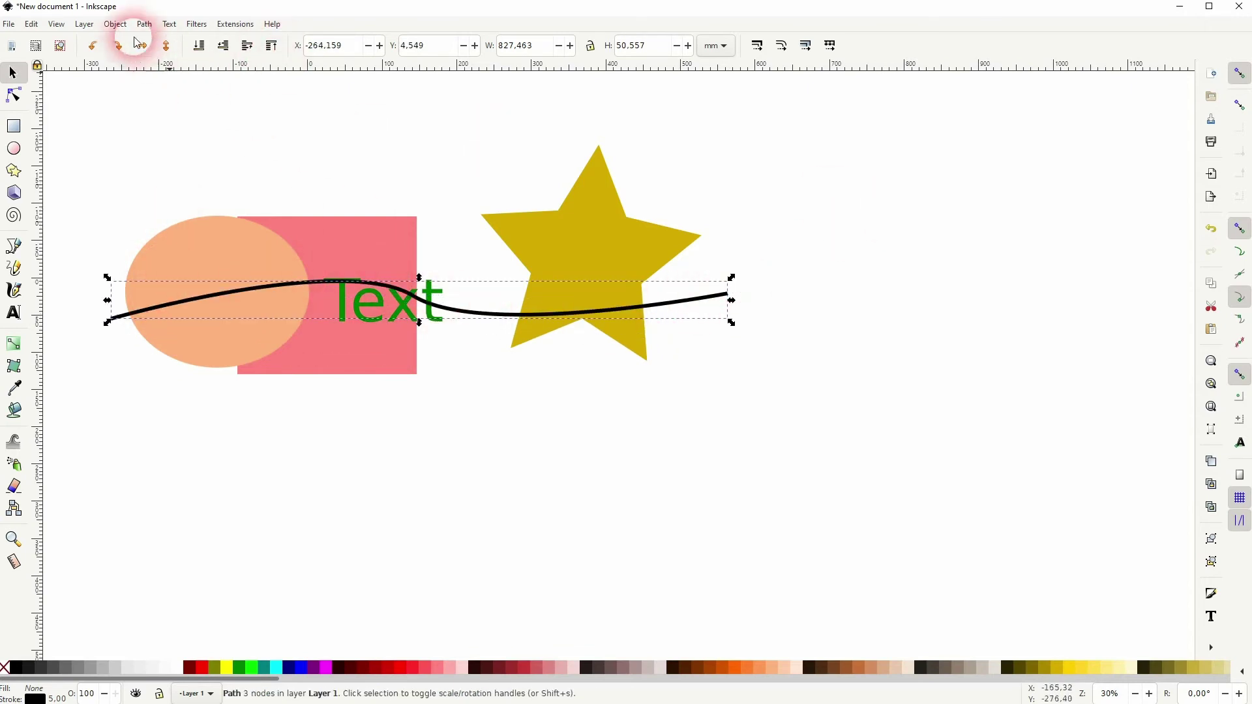
{"action": "left_click", "coordinate": [57, 24]}
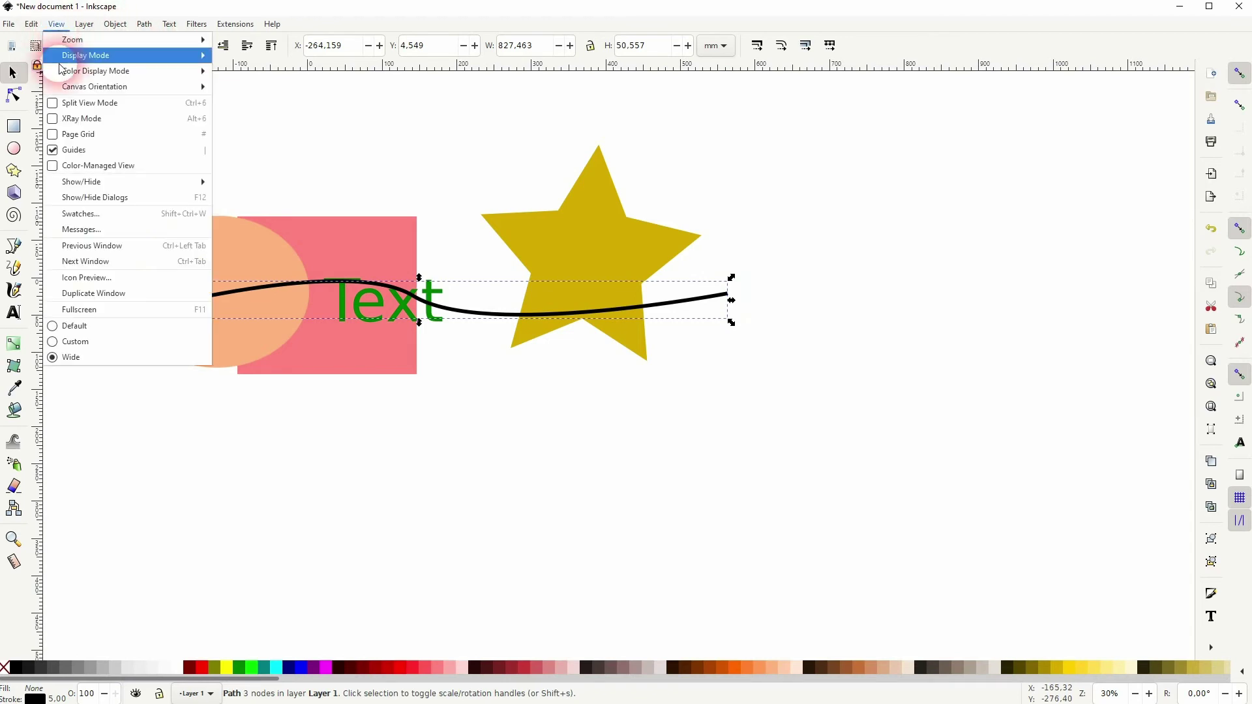
{"action": "left_click", "coordinate": [79, 341]}
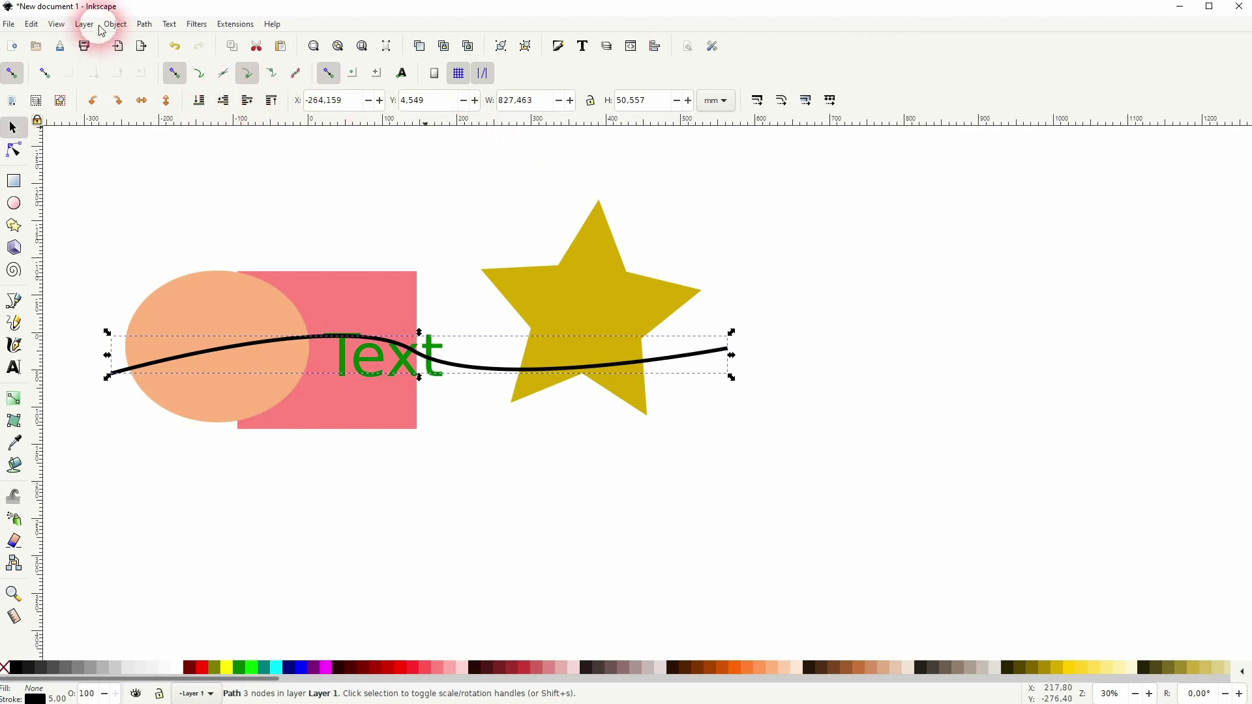
{"action": "left_click", "coordinate": [59, 24]}
{"action": "left_click", "coordinate": [68, 326]}
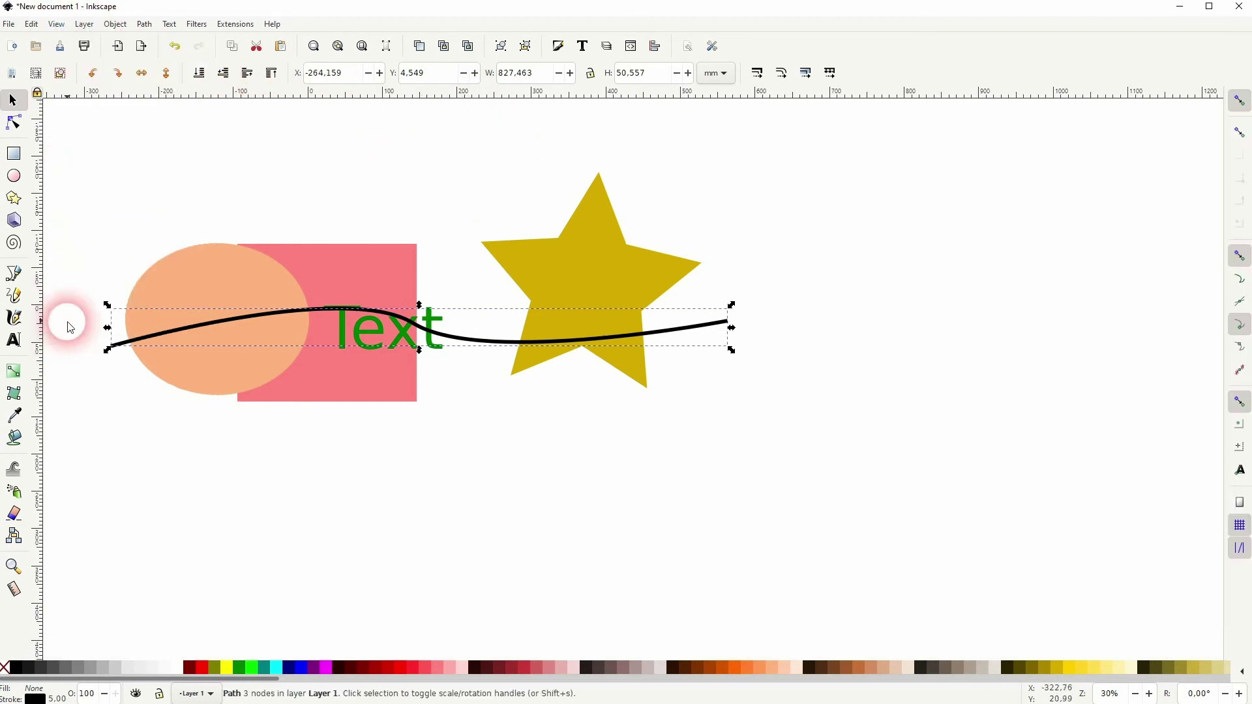
{"action": "left_click", "coordinate": [55, 24]}
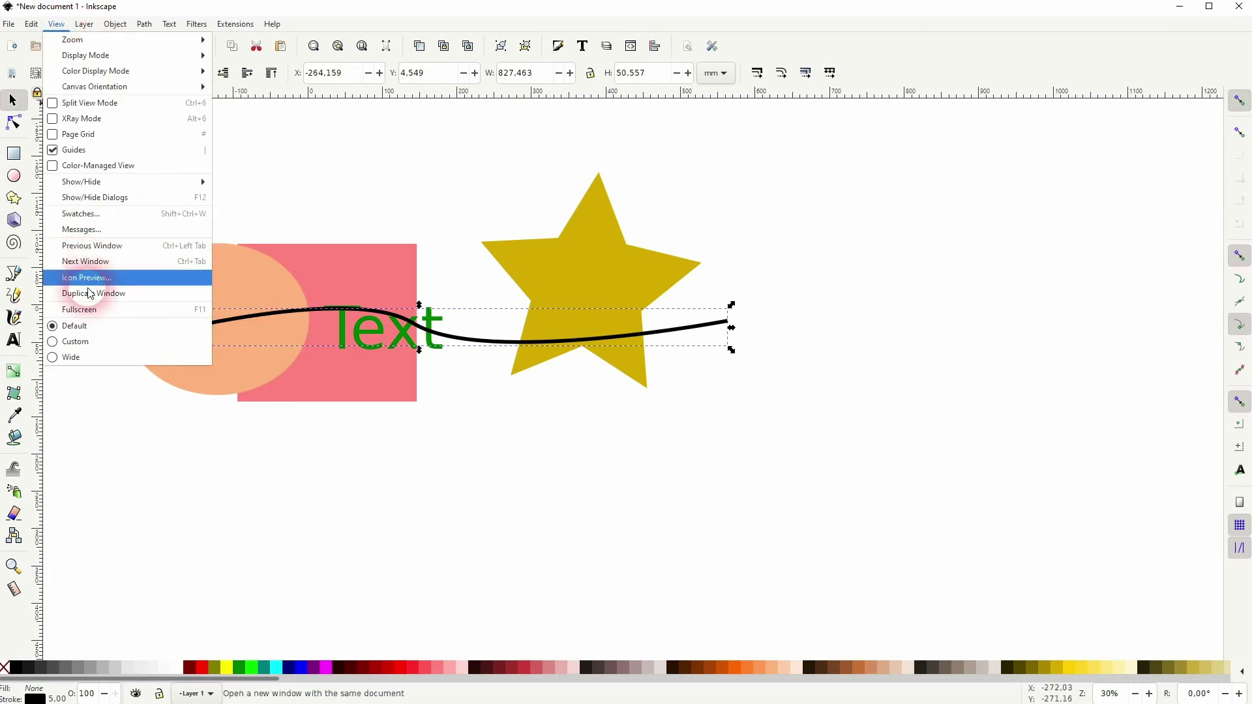
{"action": "left_click", "coordinate": [74, 360]}
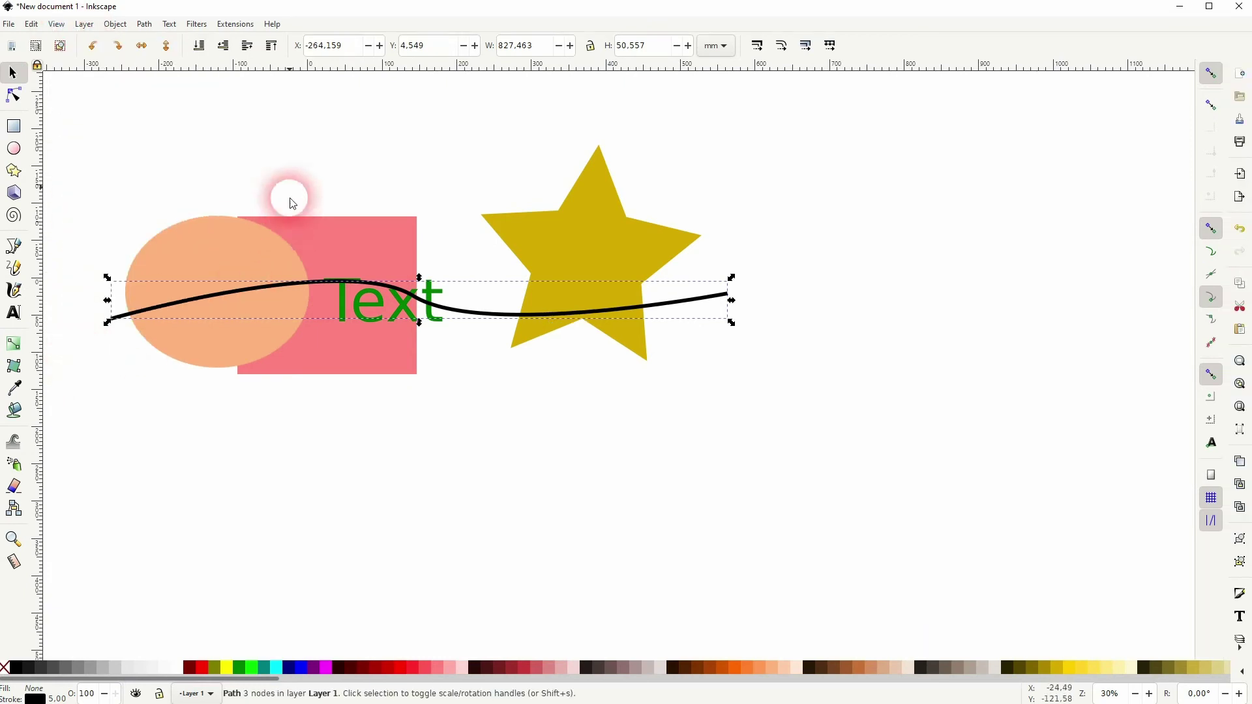